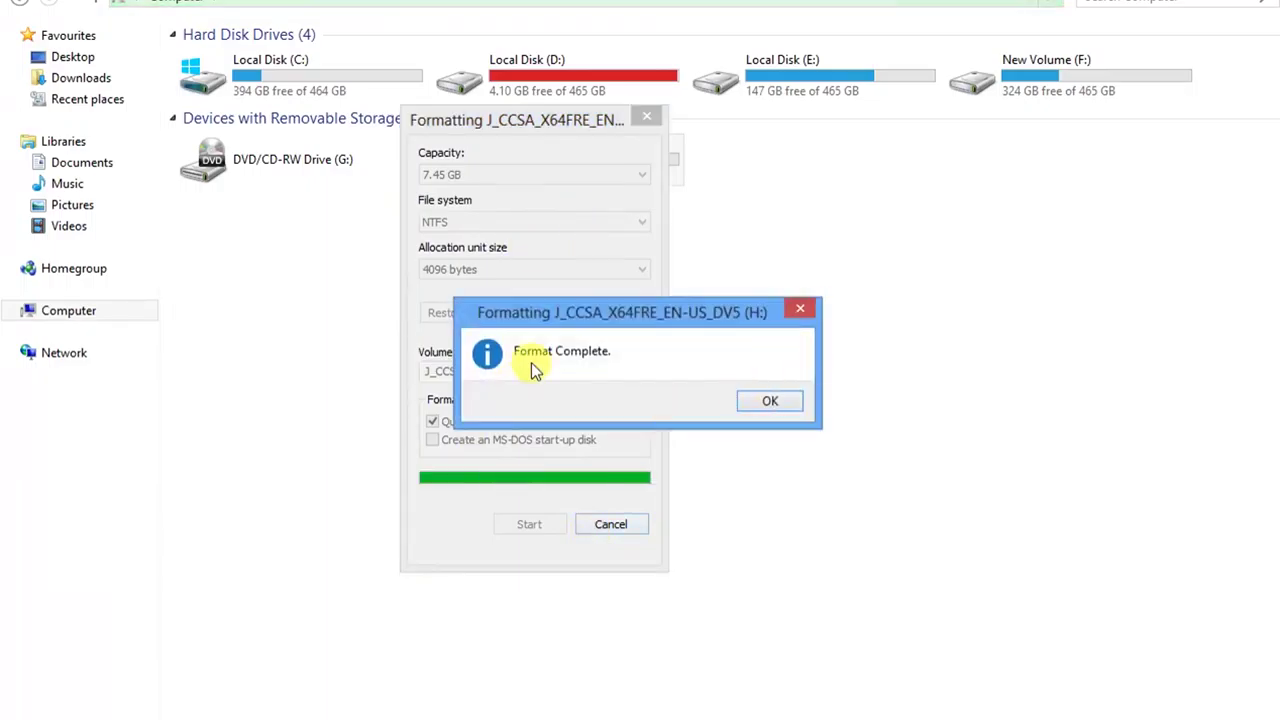
Close the completed format of drive H: and return to the win 10 folder
{"action": "left_click", "coordinate": [783, 406]}
{"action": "left_click", "coordinate": [656, 118]}
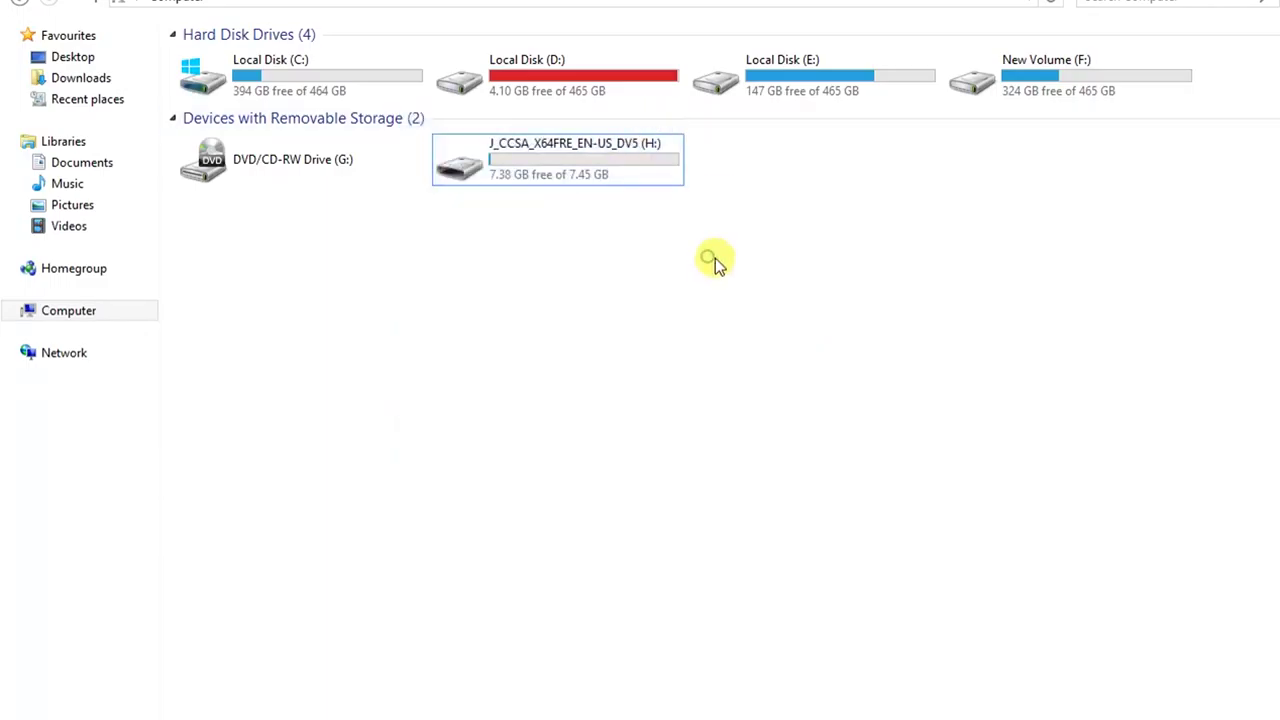
{"action": "left_click", "coordinate": [19, 3]}
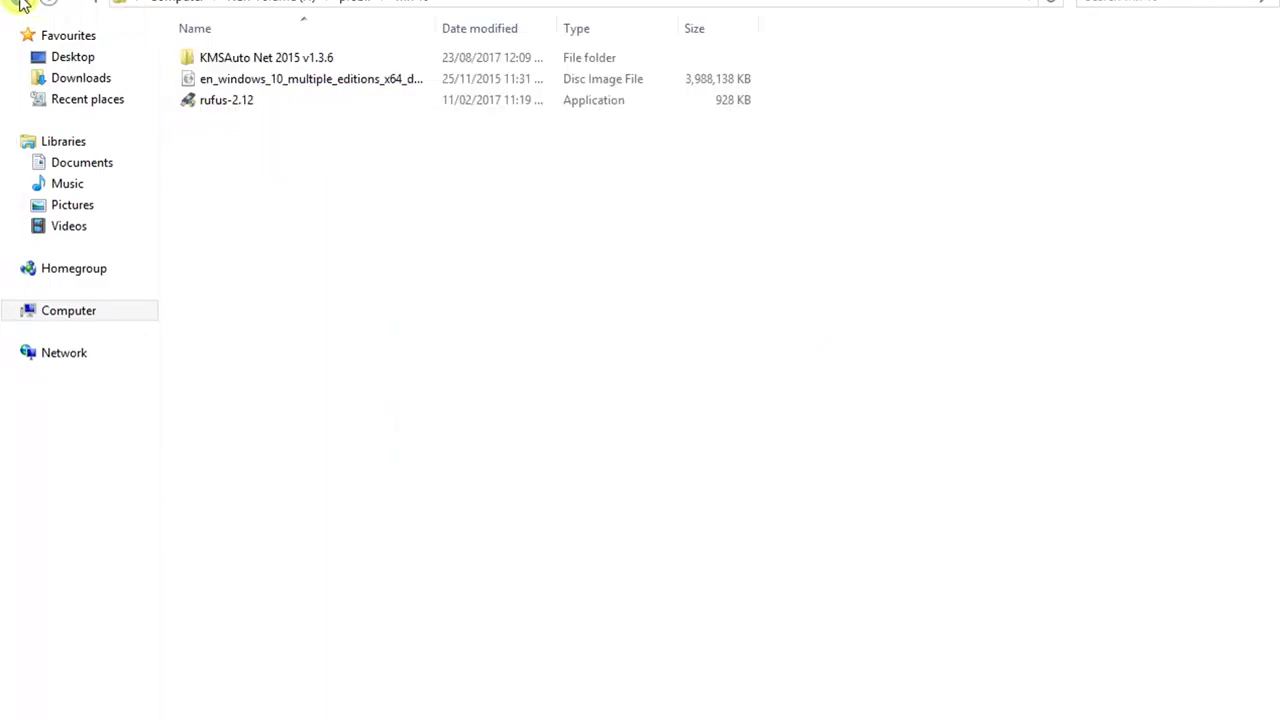
Launch rufus-2.12 from the win 10 folder and choose J_CCSA_X64FRE_EN-US_DV5 (H:) [8GB] as the device
{"action": "left_click", "coordinate": [250, 57]}
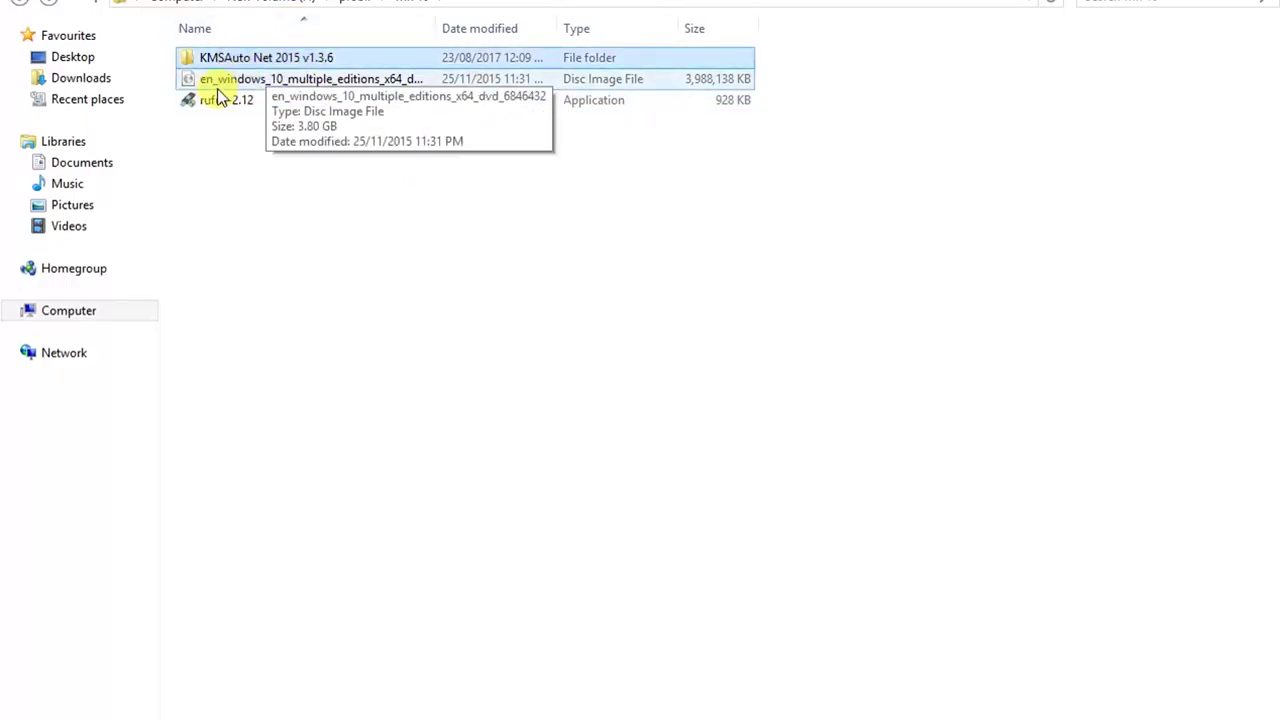
{"action": "left_click", "coordinate": [240, 82]}
{"action": "double_click", "coordinate": [315, 92]}
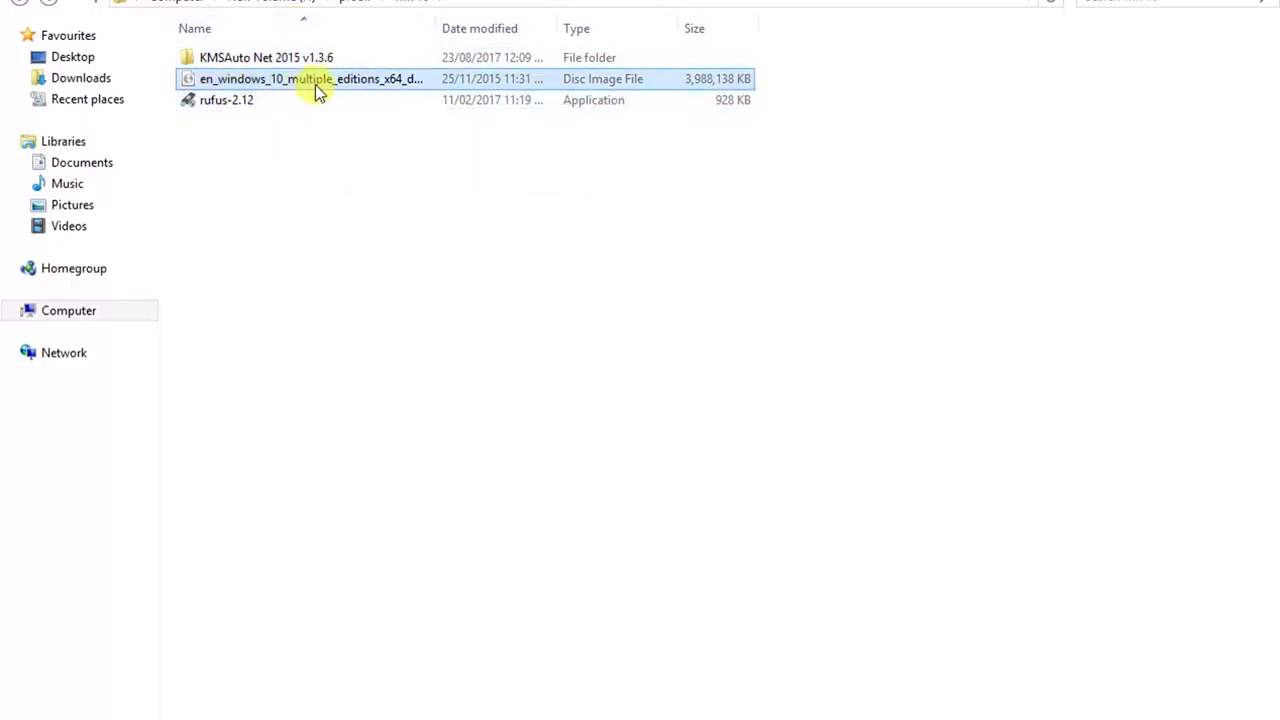
{"action": "left_click", "coordinate": [630, 137]}
{"action": "left_click", "coordinate": [631, 158]}
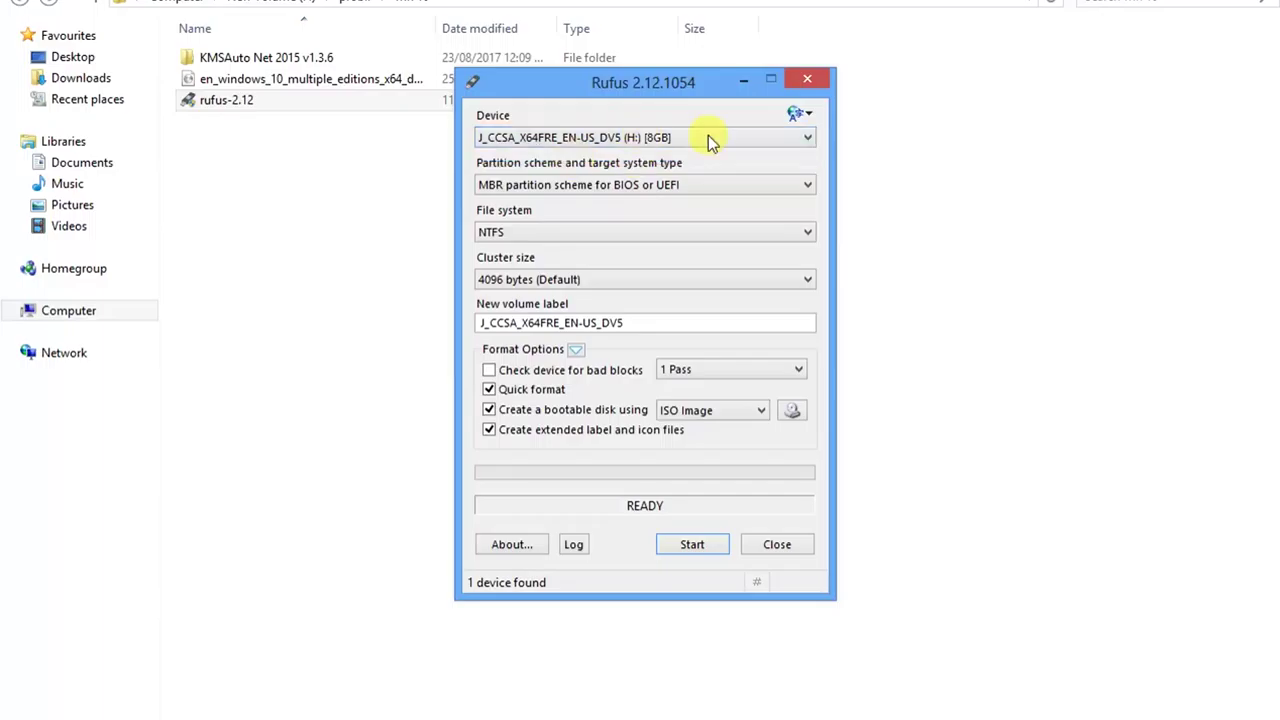
Load the en_windows_10_multiple_editions_x64 disc image from the win 10 folder as the bootable ISO image
{"action": "left_click", "coordinate": [792, 412]}
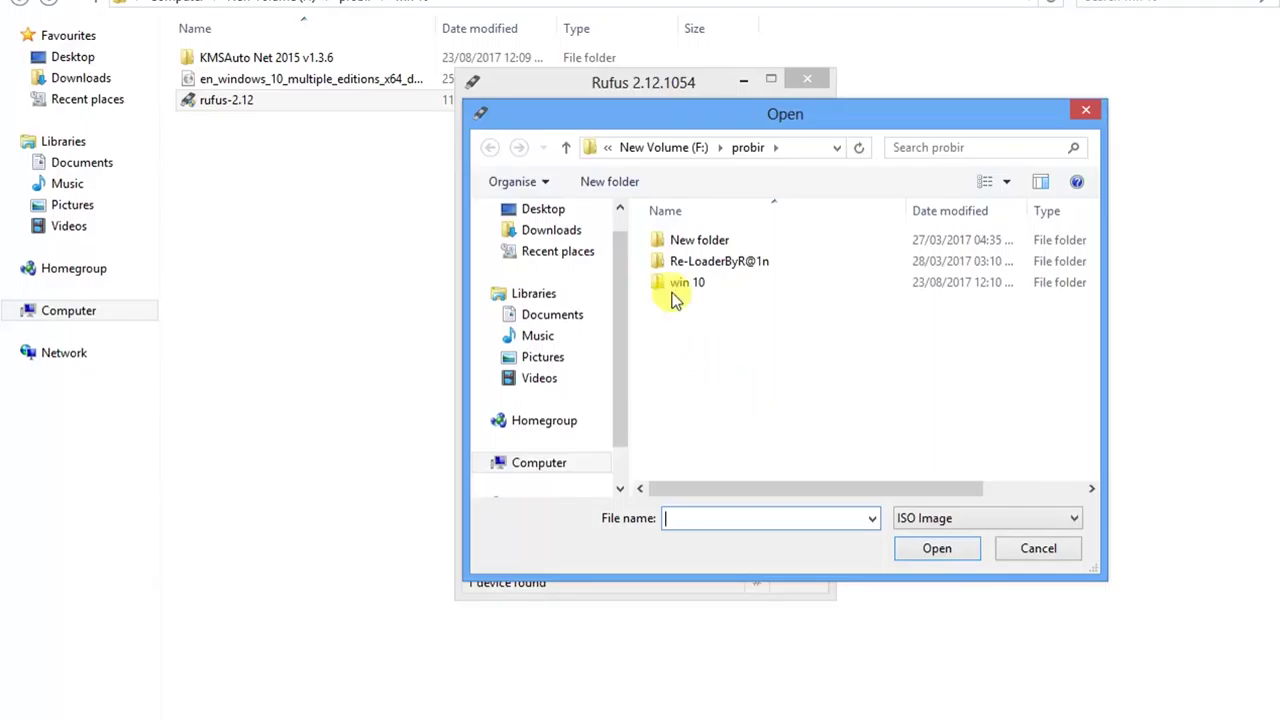
{"action": "double_click", "coordinate": [674, 288]}
{"action": "left_click", "coordinate": [683, 268]}
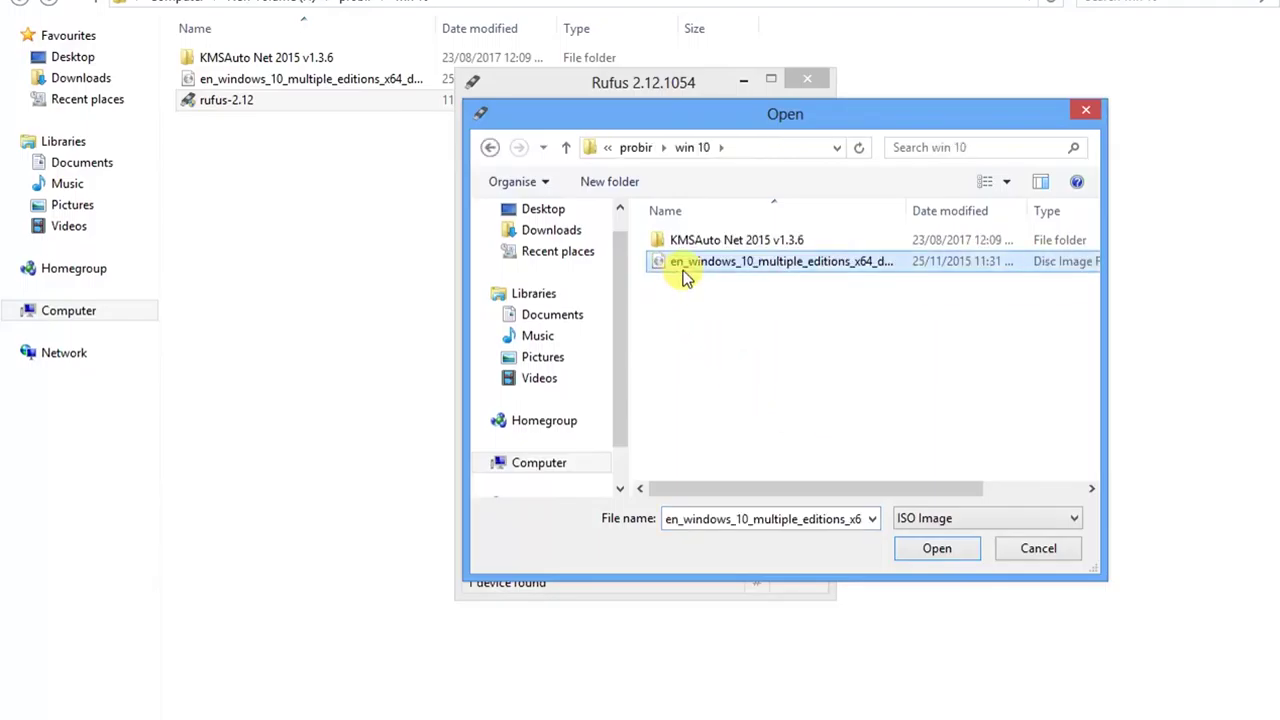
{"action": "left_click", "coordinate": [936, 547]}
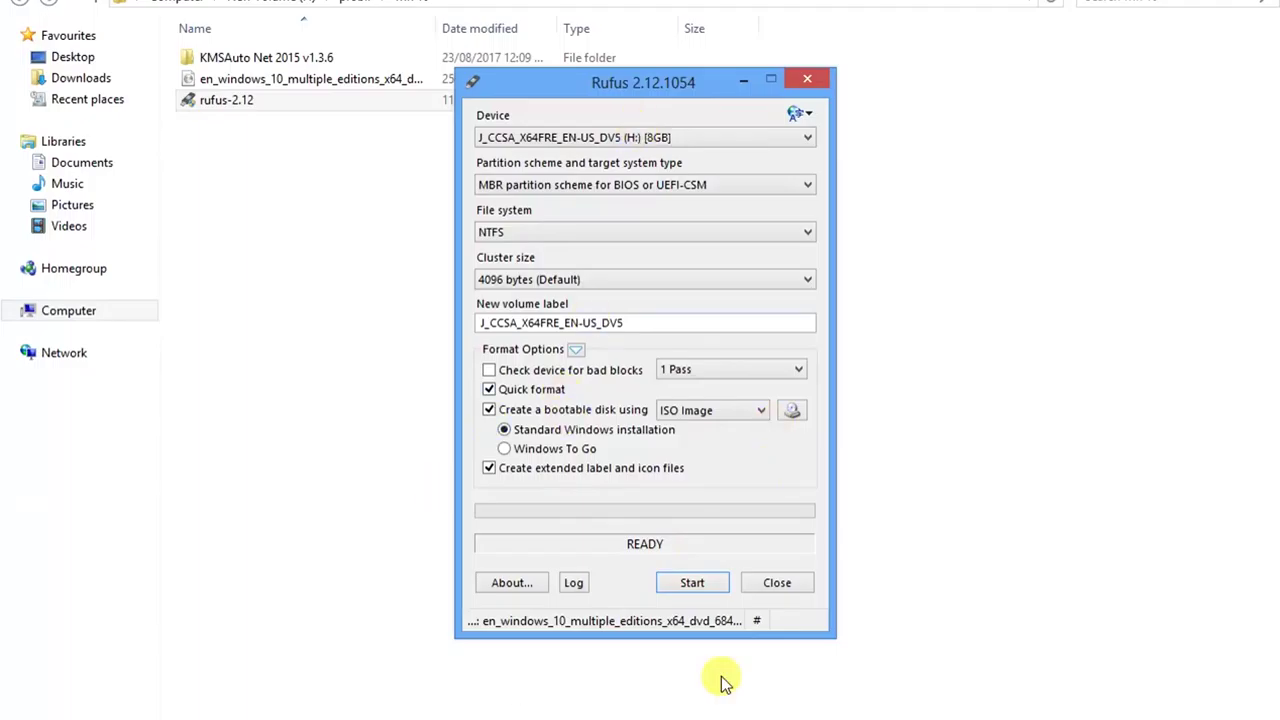
Start writing the bootable drive, accept erasing all its data, and show the log beside the main window
{"action": "left_click", "coordinate": [693, 586]}
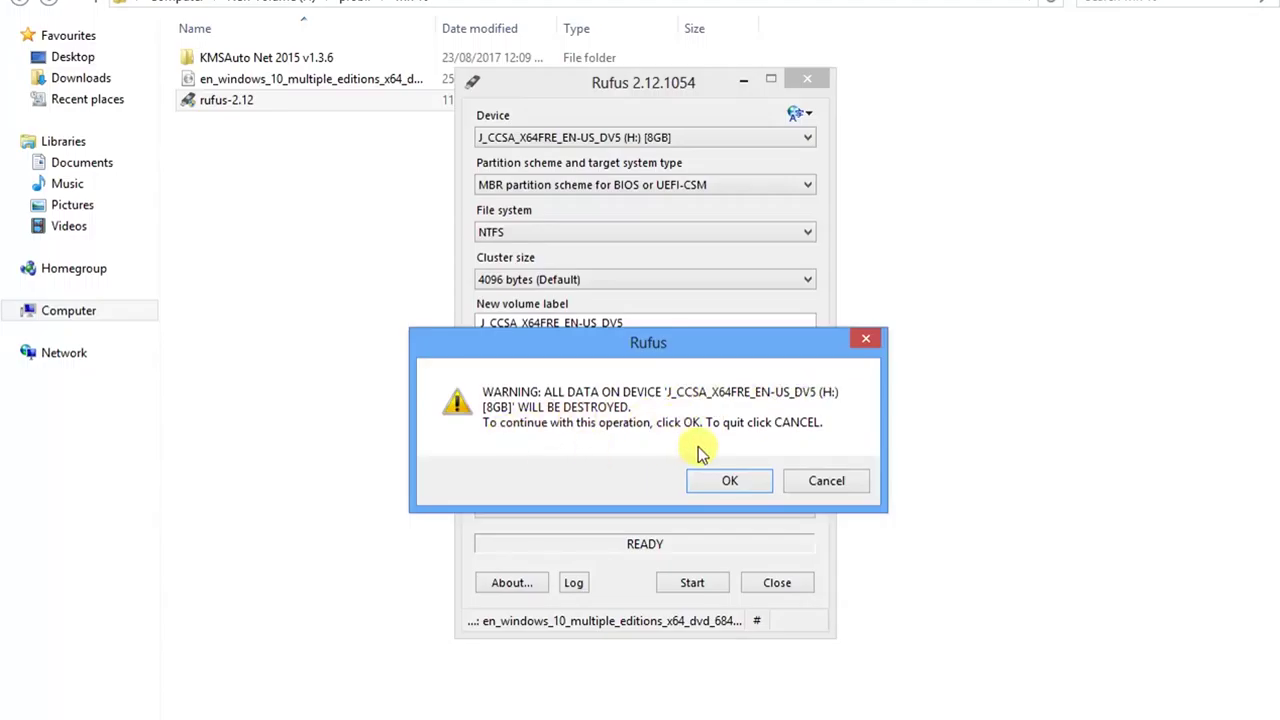
{"action": "left_click", "coordinate": [733, 486]}
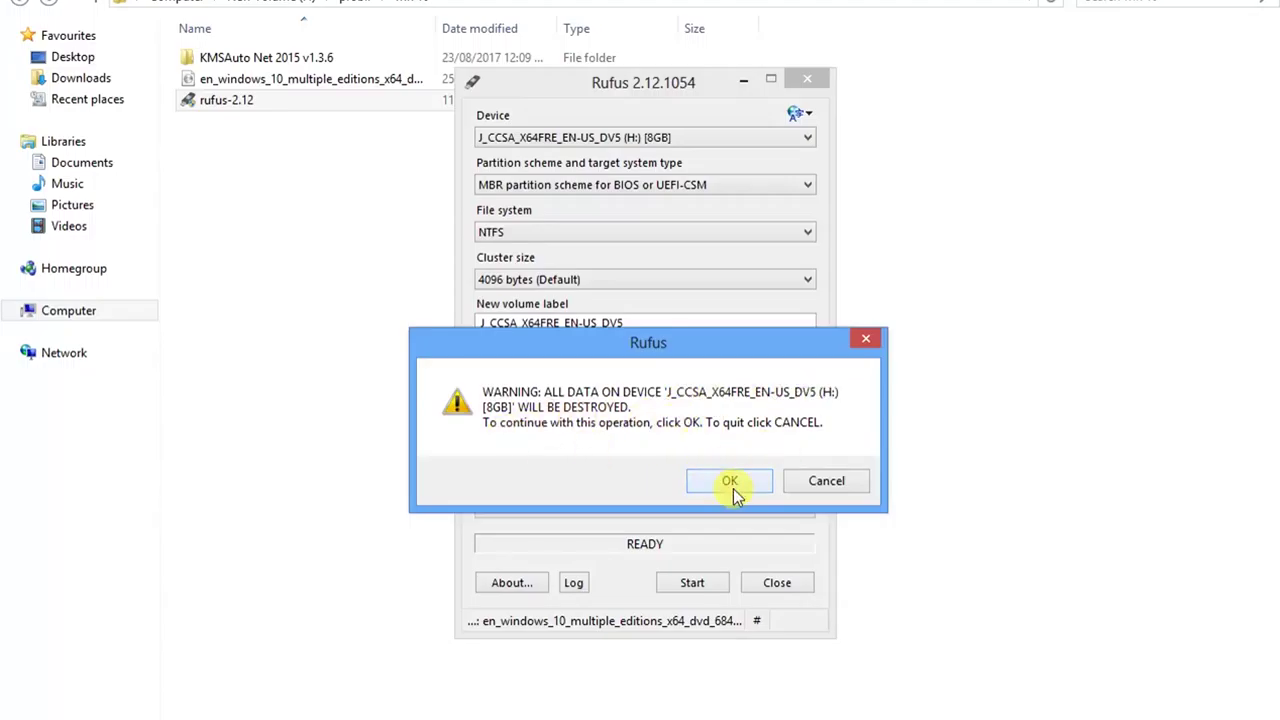
{"action": "left_click", "coordinate": [573, 588]}
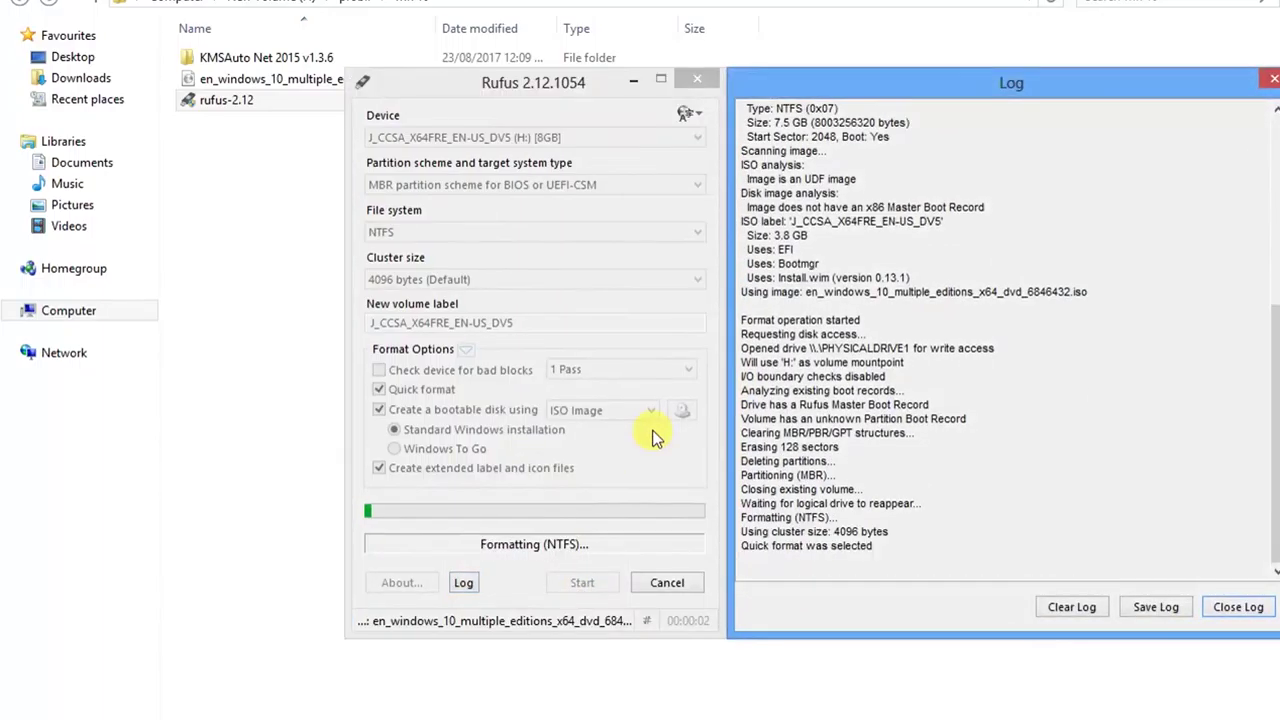
{"action": "left_click_drag", "start_coordinate": [573, 88], "coordinate": [479, 91]}
{"action": "left_click_drag", "start_coordinate": [830, 86], "coordinate": [720, 102]}
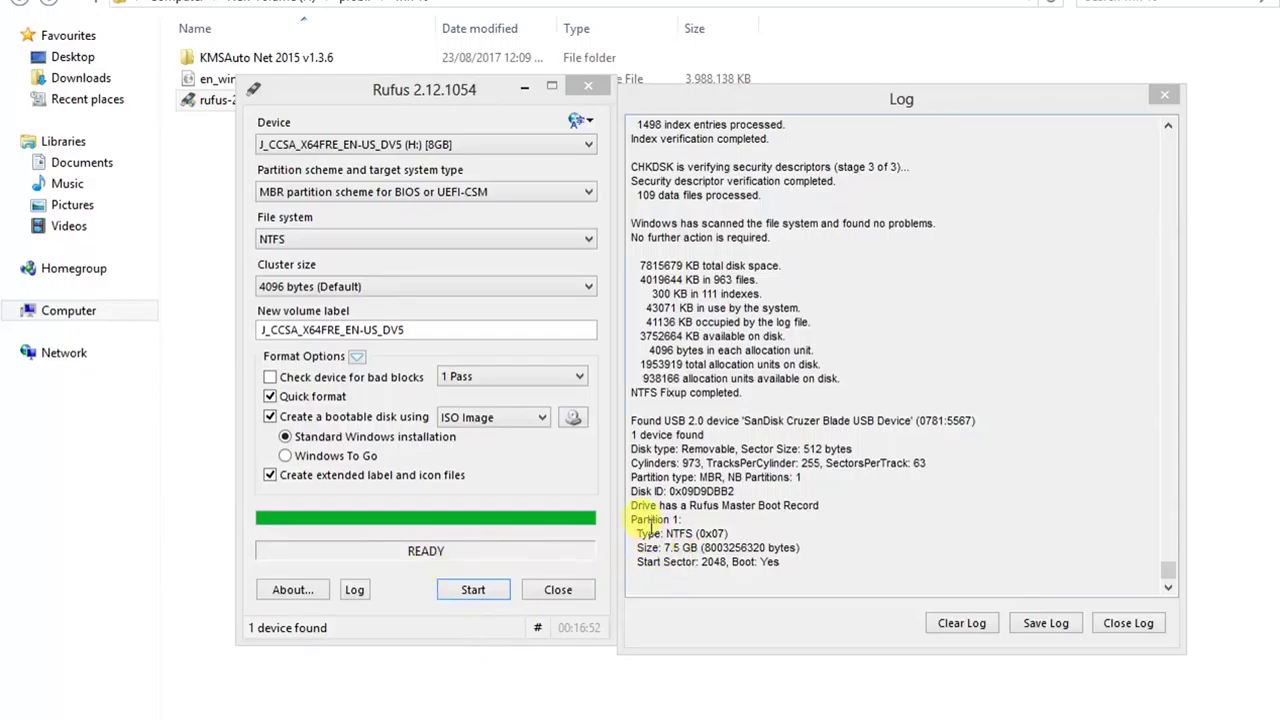
Highlight the log's closing lines about the master boot record and partition 1, and clear the log
{"action": "left_click", "coordinate": [690, 530]}
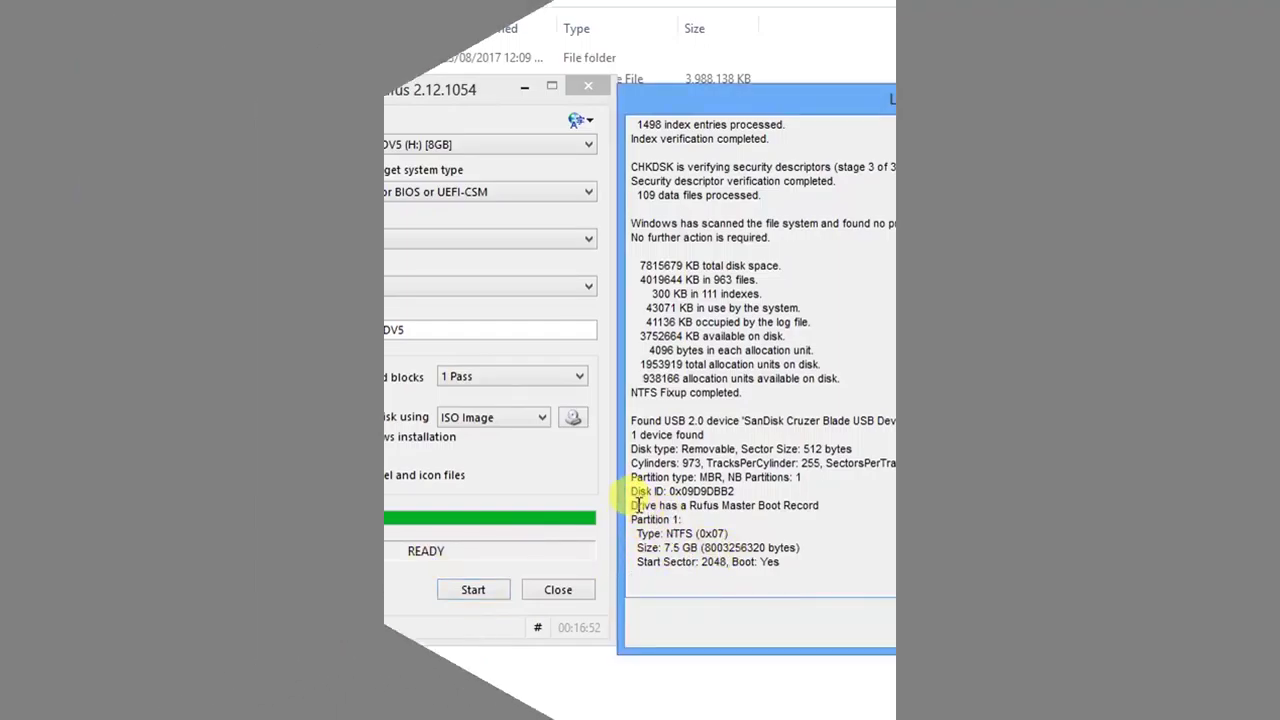
{"action": "left_click_drag", "start_coordinate": [638, 505], "coordinate": [826, 594]}
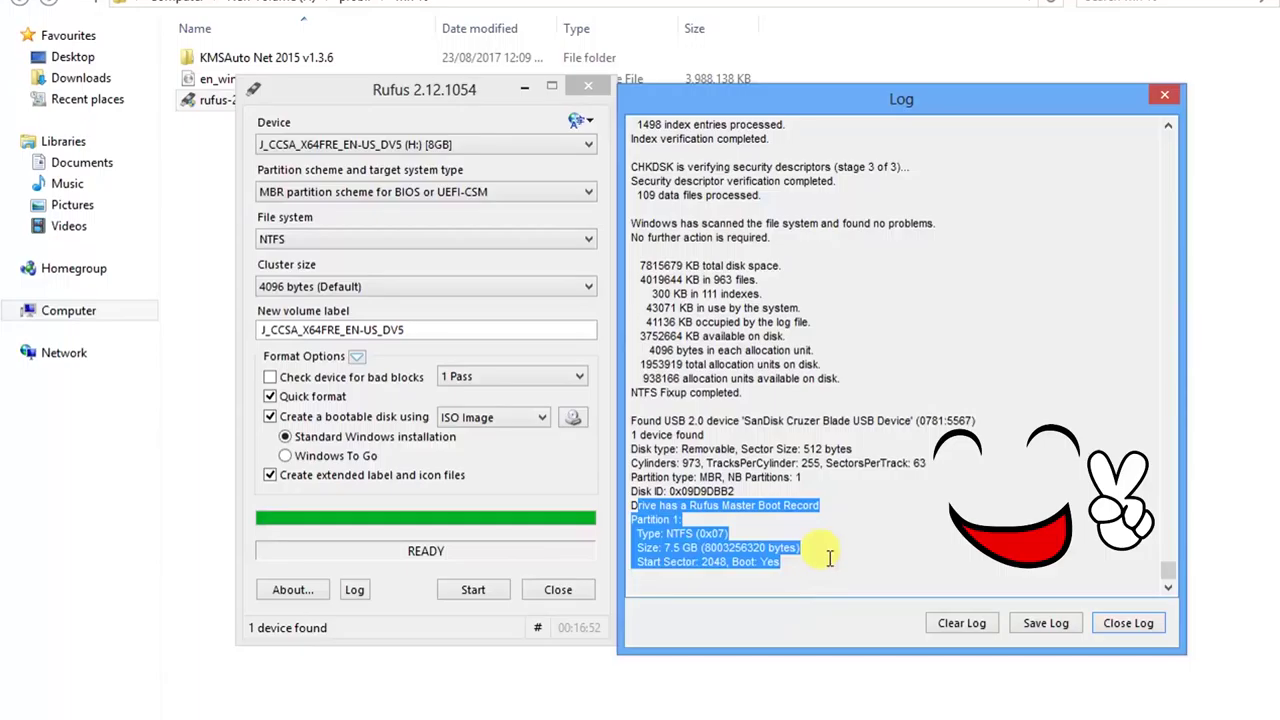
{"action": "left_click", "coordinate": [963, 624]}
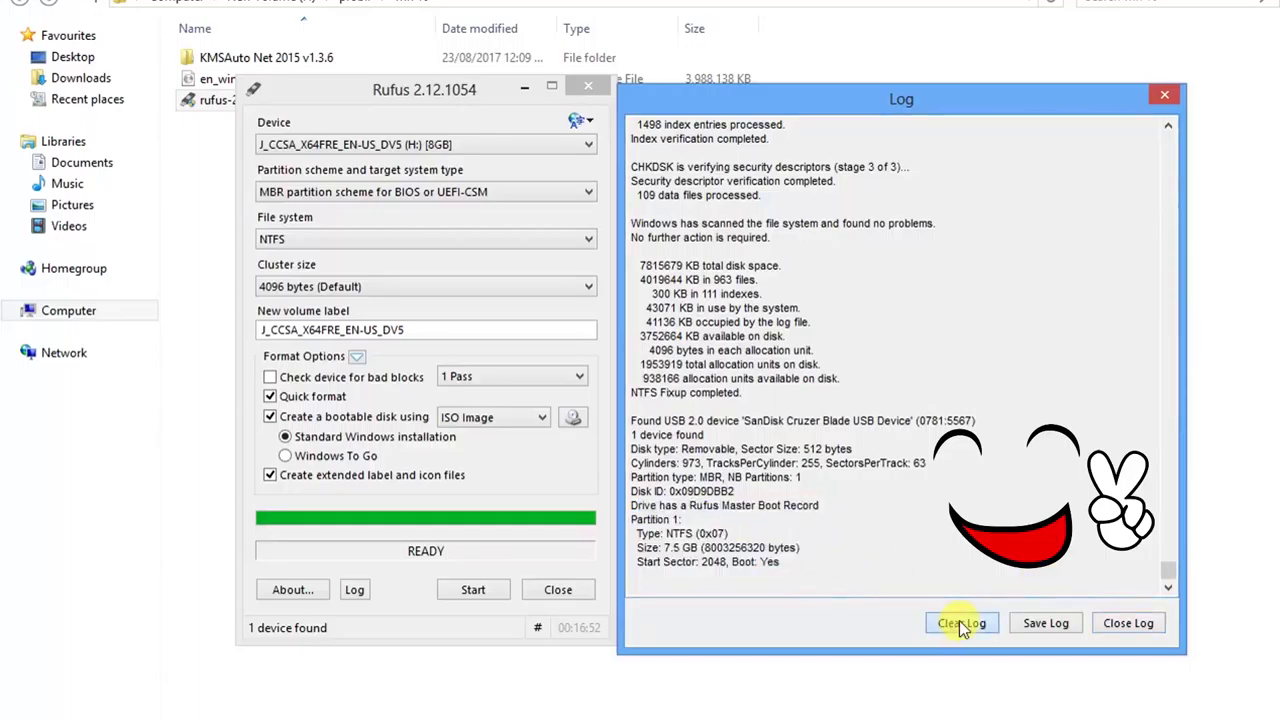
Inspect the finished USB drive H: under Computer and view its AutoPlay options, dismissing them without choosing any
{"action": "left_click", "coordinate": [91, 297]}
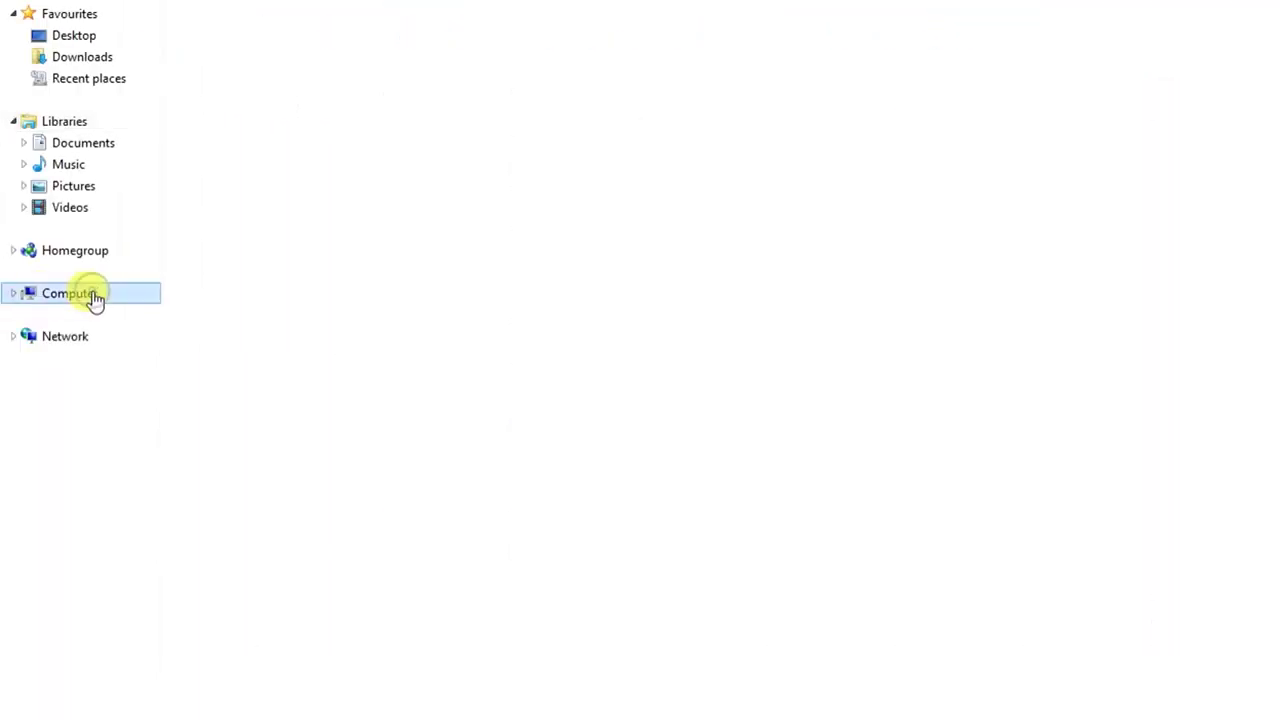
{"action": "left_click", "coordinate": [487, 157]}
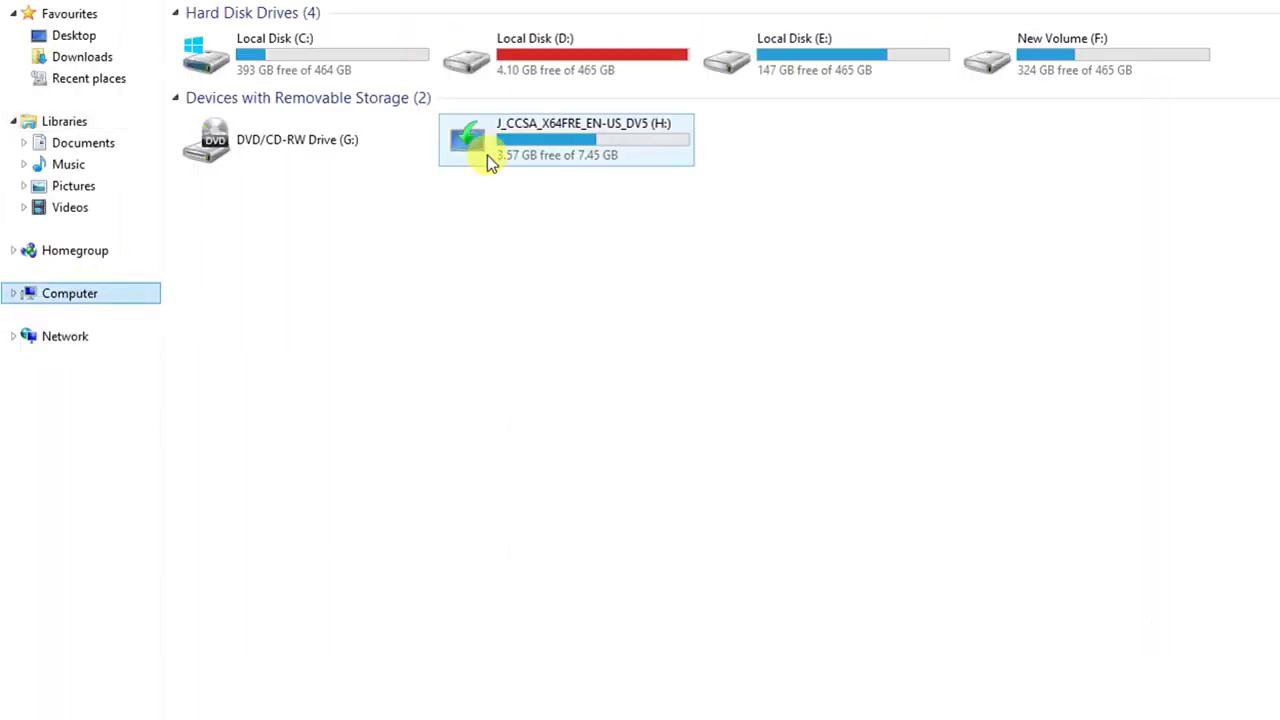
{"action": "right_click", "coordinate": [613, 152]}
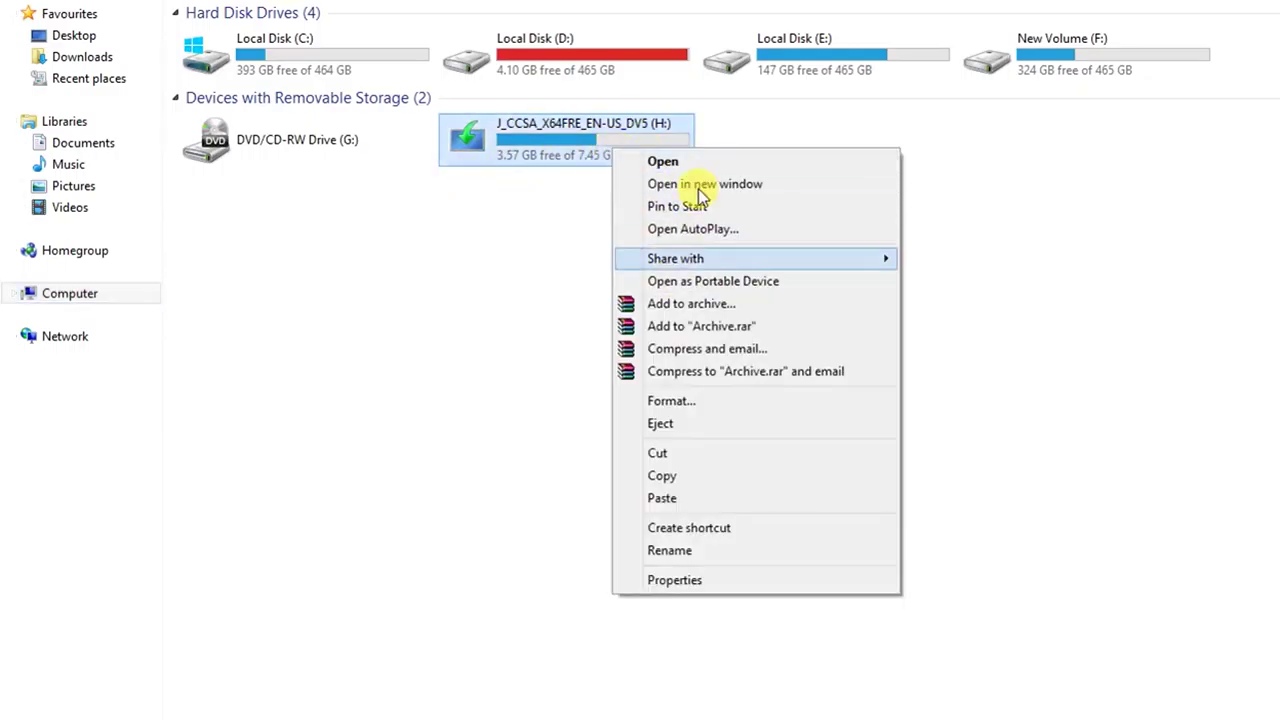
{"action": "left_click", "coordinate": [702, 232]}
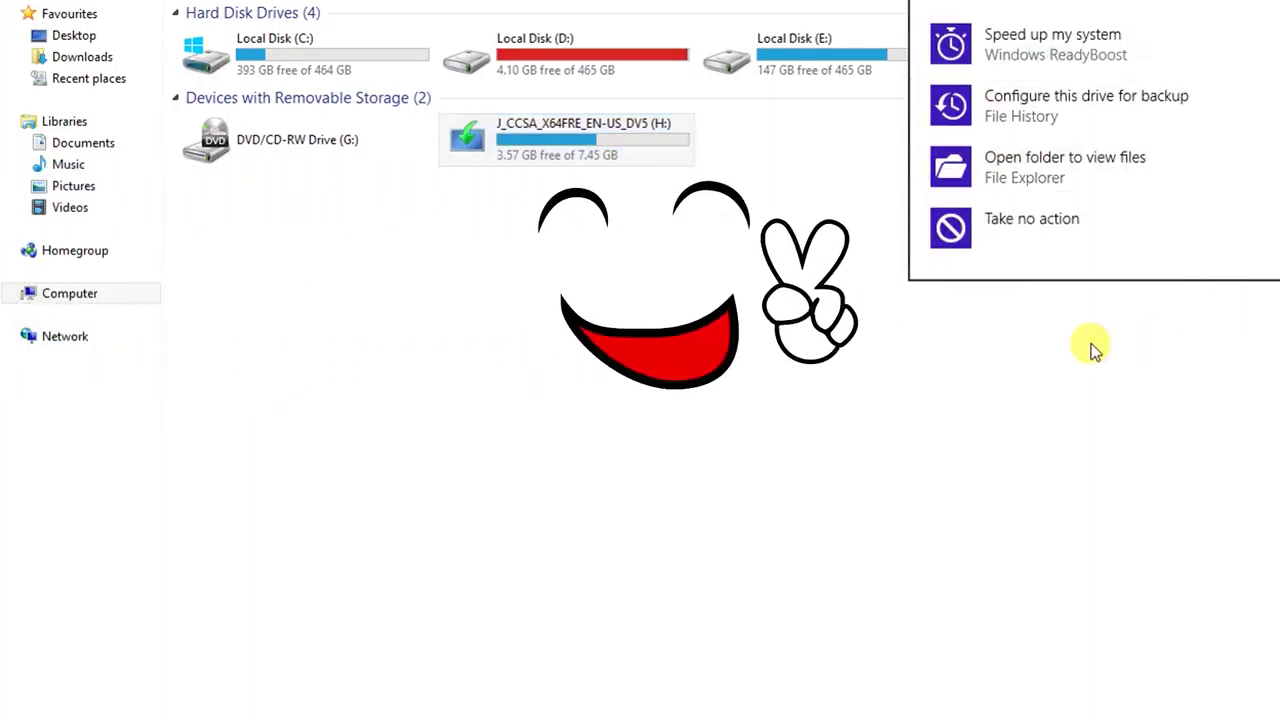
{"action": "left_click", "coordinate": [928, 347]}
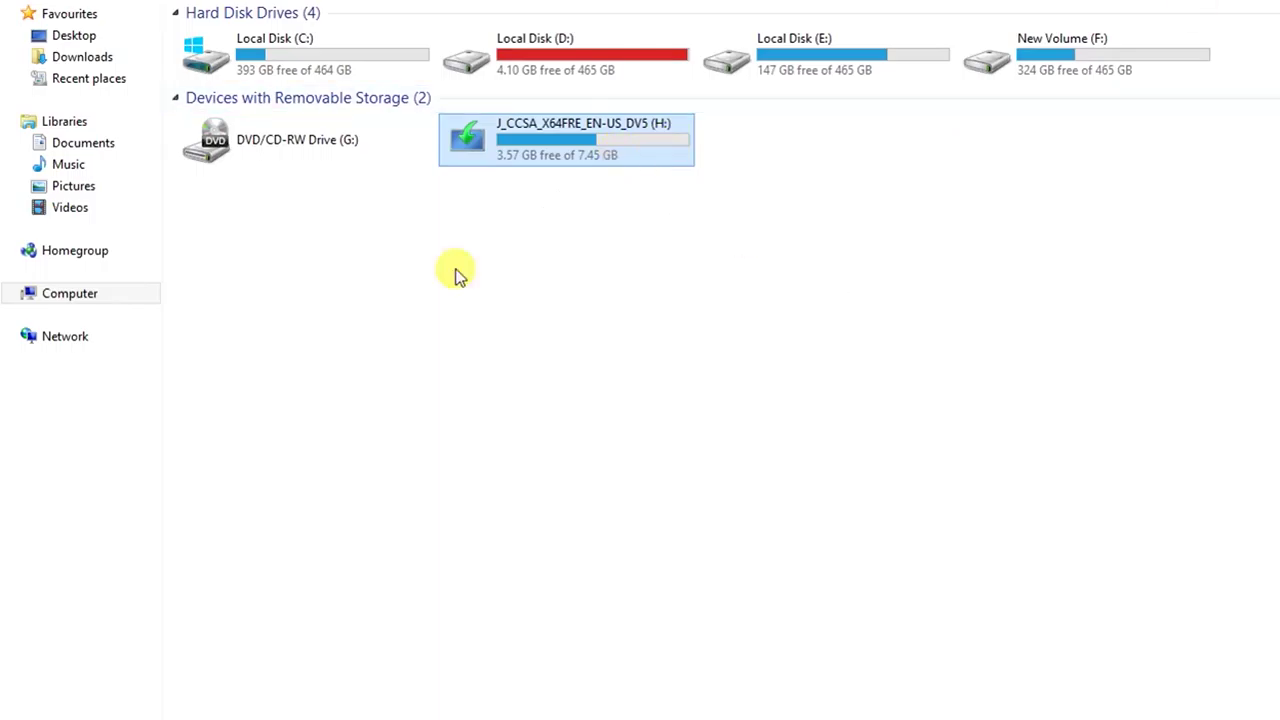
Open the probir folder on New Volume (F:)
{"action": "left_click", "coordinate": [1015, 61]}
{"action": "double_click", "coordinate": [1015, 60]}
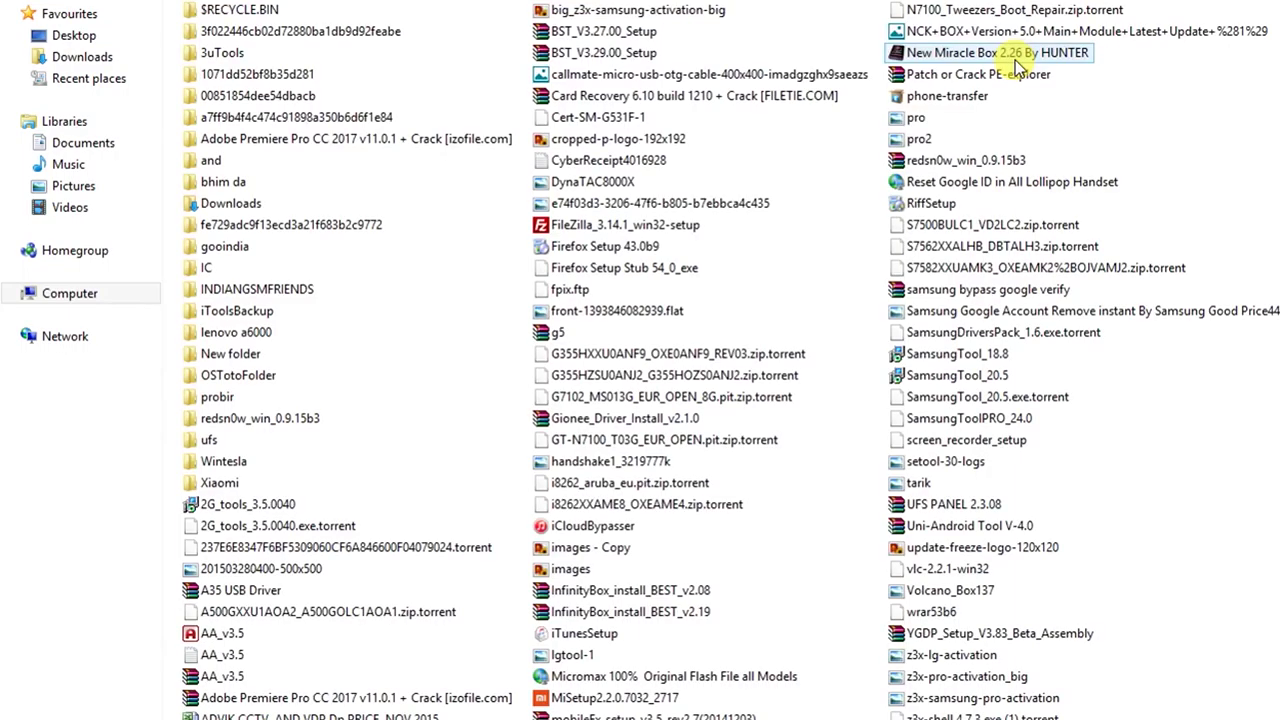
{"action": "double_click", "coordinate": [229, 400]}
{"action": "double_click", "coordinate": [249, 34]}
{"action": "left_click", "coordinate": [220, 79]}
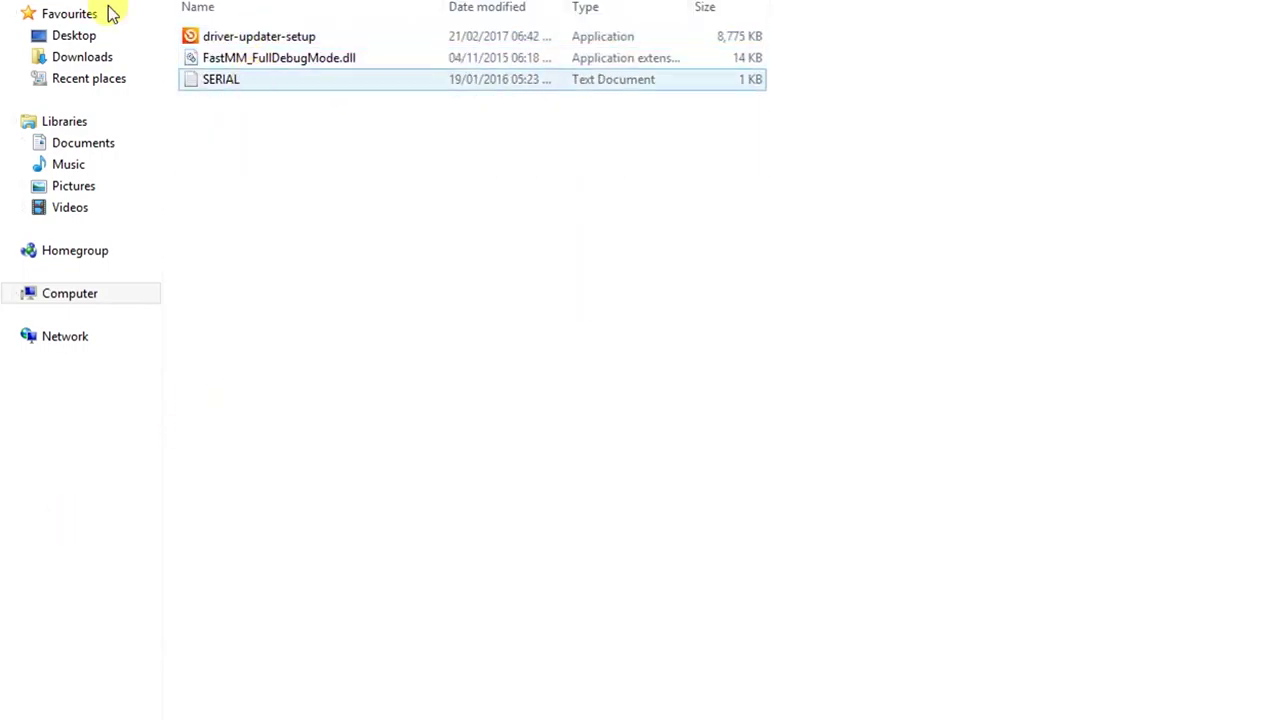
{"action": "left_click", "coordinate": [74, 35]}
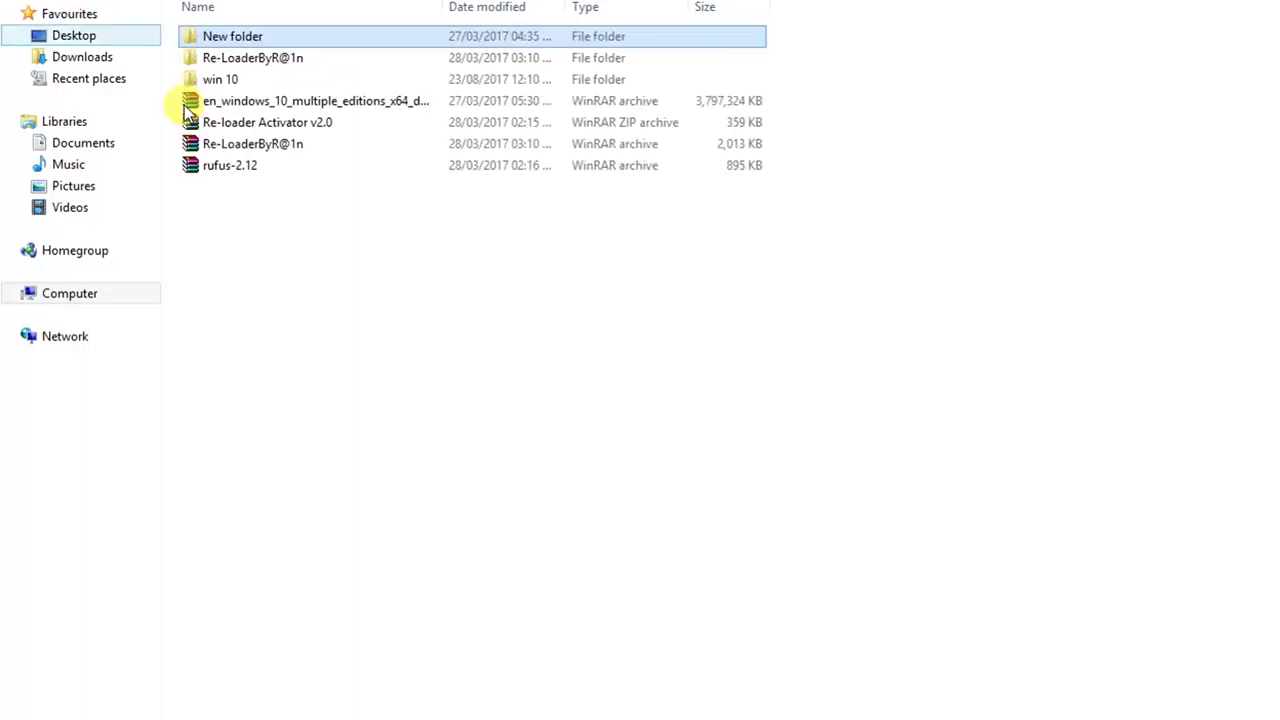
Open the KMSAuto Net 2015 v1.3.6 folder inside win 10 and select the KMSAuto Net application
{"action": "double_click", "coordinate": [248, 79]}
{"action": "double_click", "coordinate": [243, 37]}
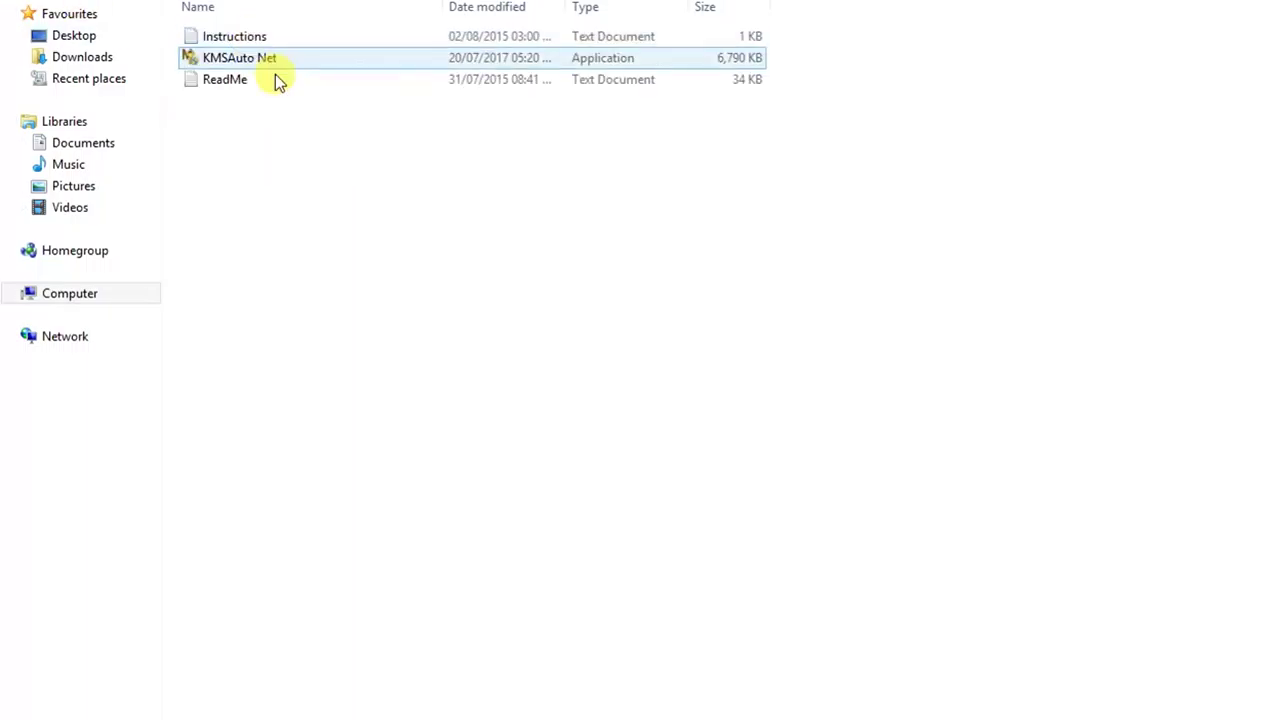
{"action": "left_click", "coordinate": [287, 62]}
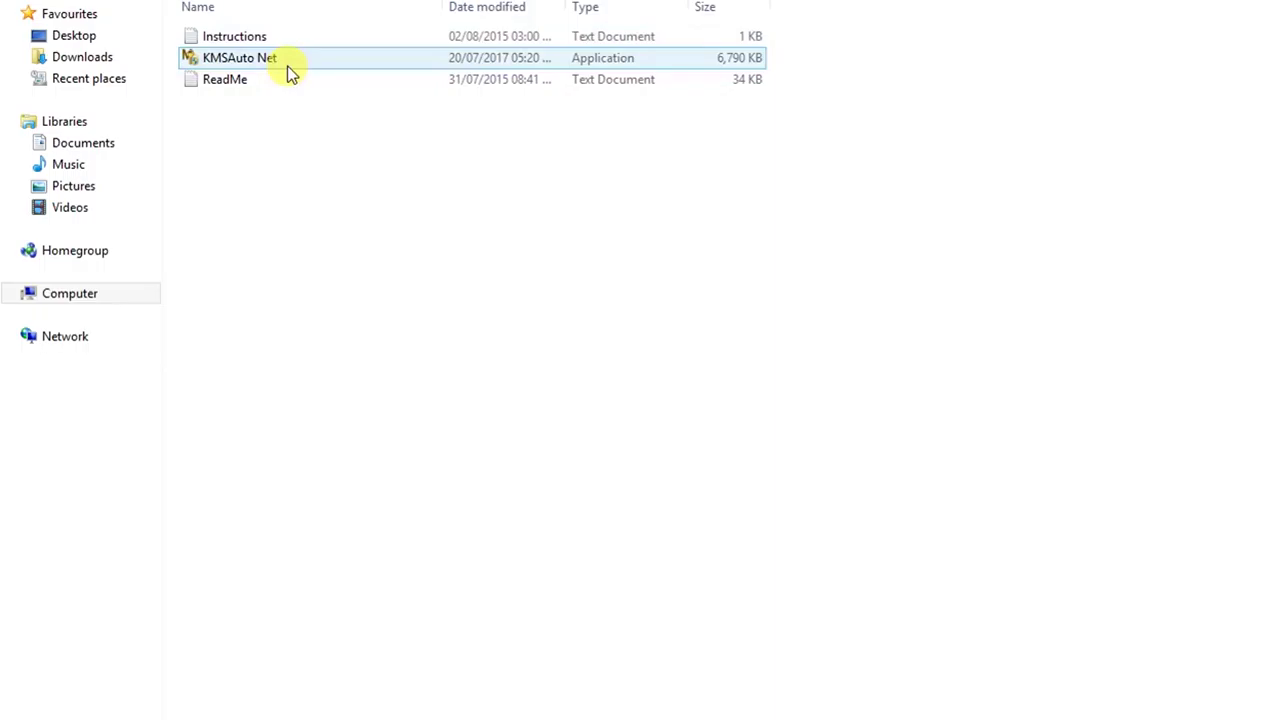